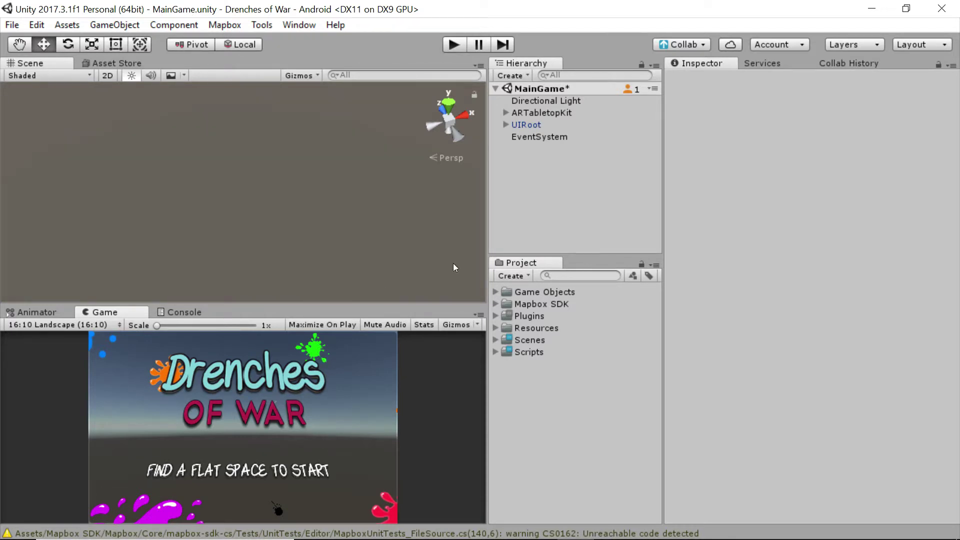
# Open the project's Graphics settings
pyautogui.moveTo(489, 237); pyautogui.dragTo(544, 246)
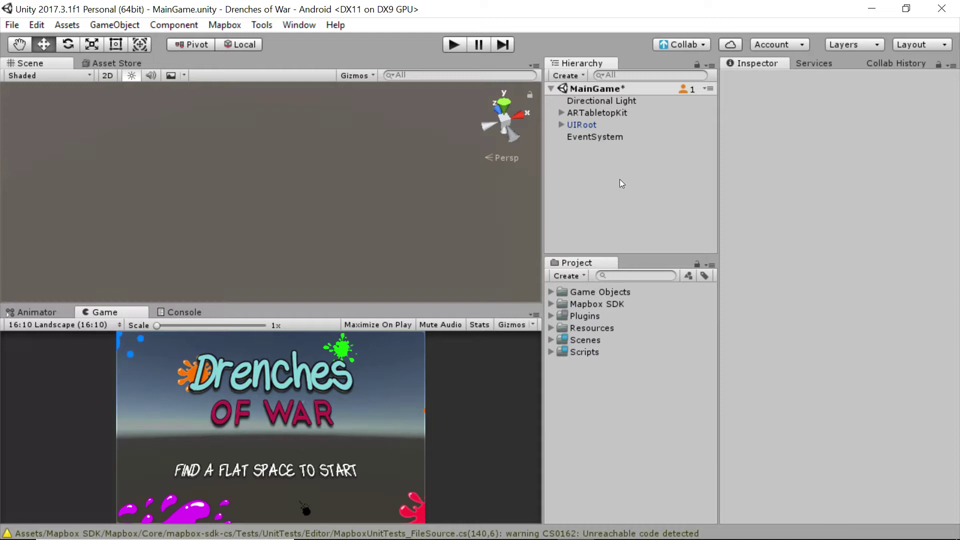
pyautogui.click(37, 25)
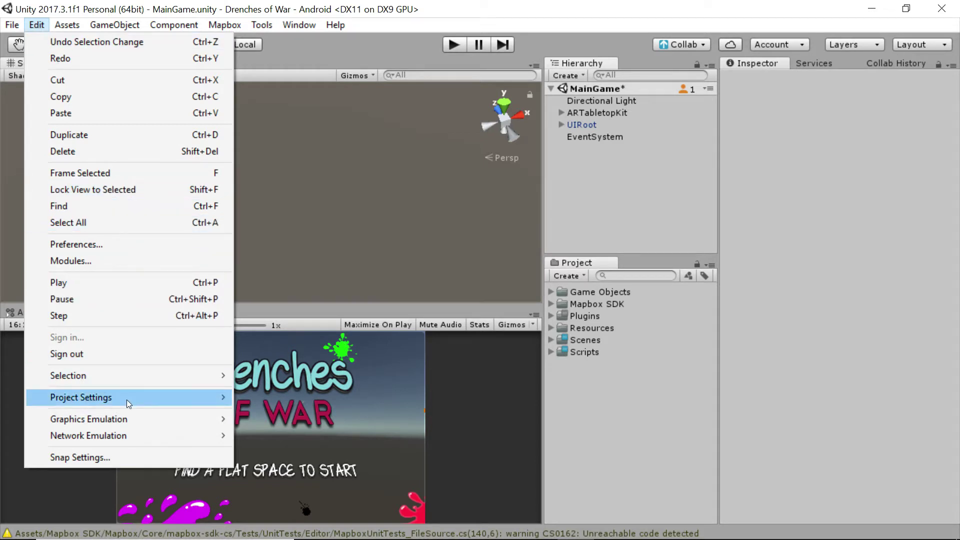
pyautogui.moveTo(127, 400)
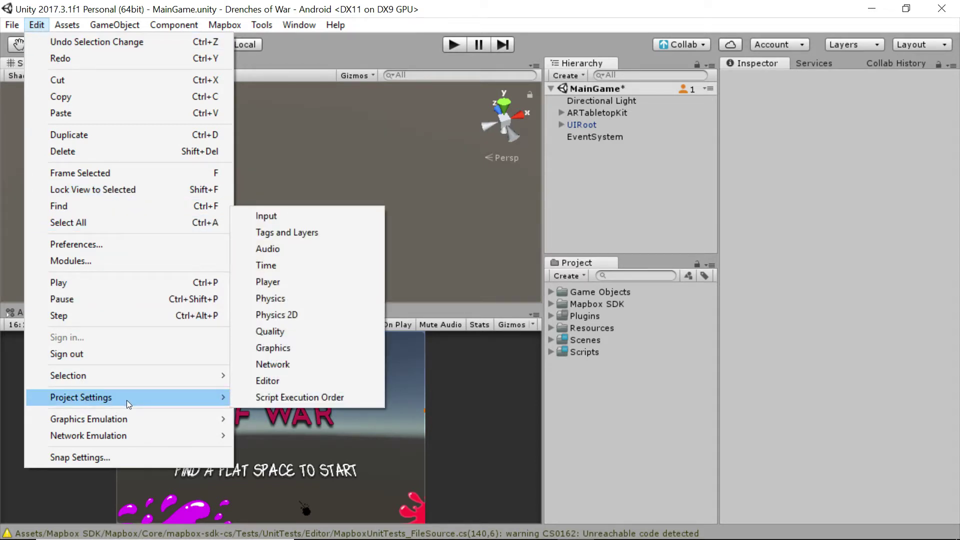
pyautogui.click(274, 349)
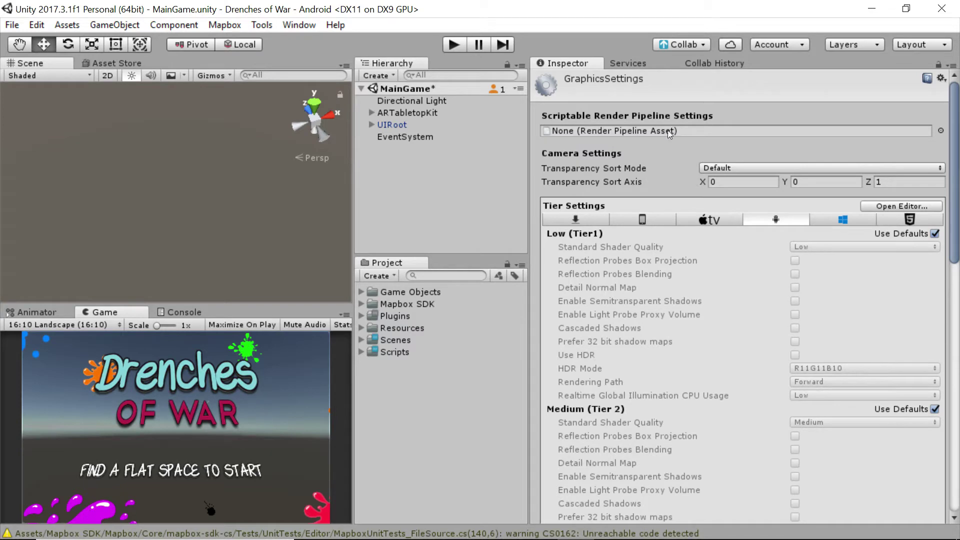
# Set the size of the Always Included Shaders list to 11
pyautogui.scroll(-10, 743, 197)
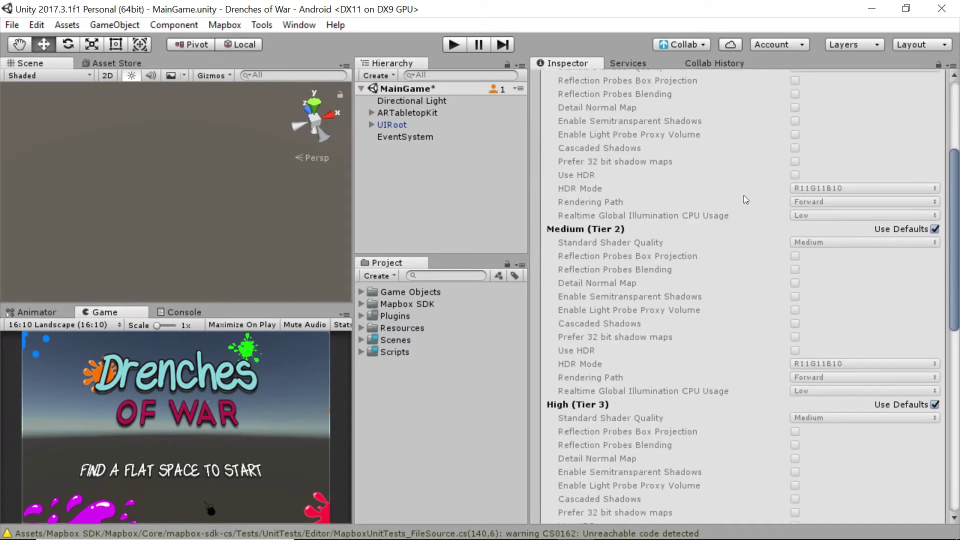
pyautogui.scroll(-11, 742, 197)
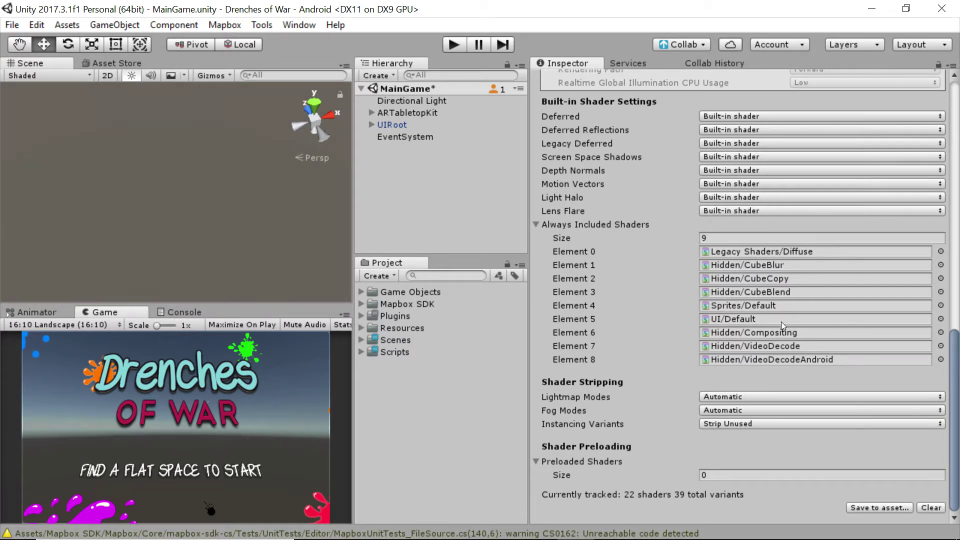
pyautogui.click(733, 239)
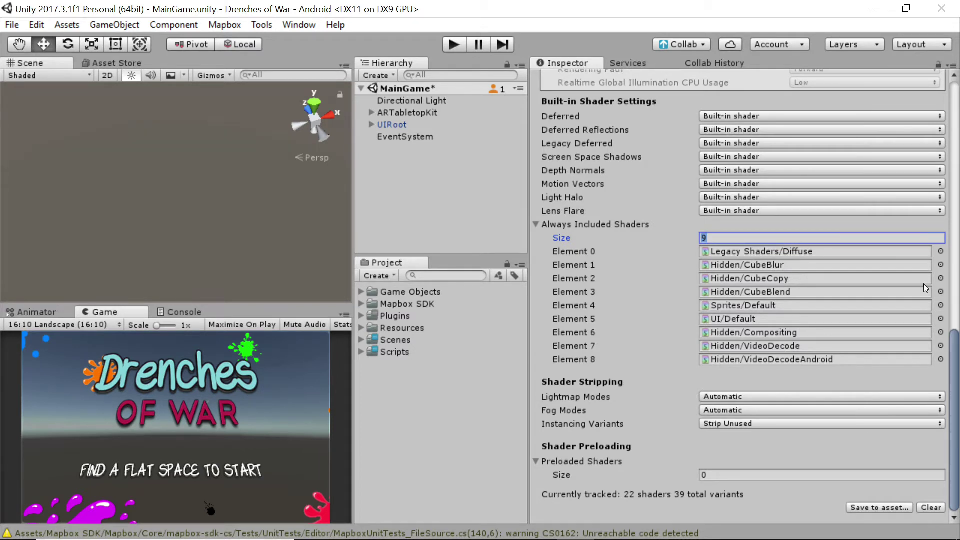
pyautogui.write('11')
pyautogui.press('Return')
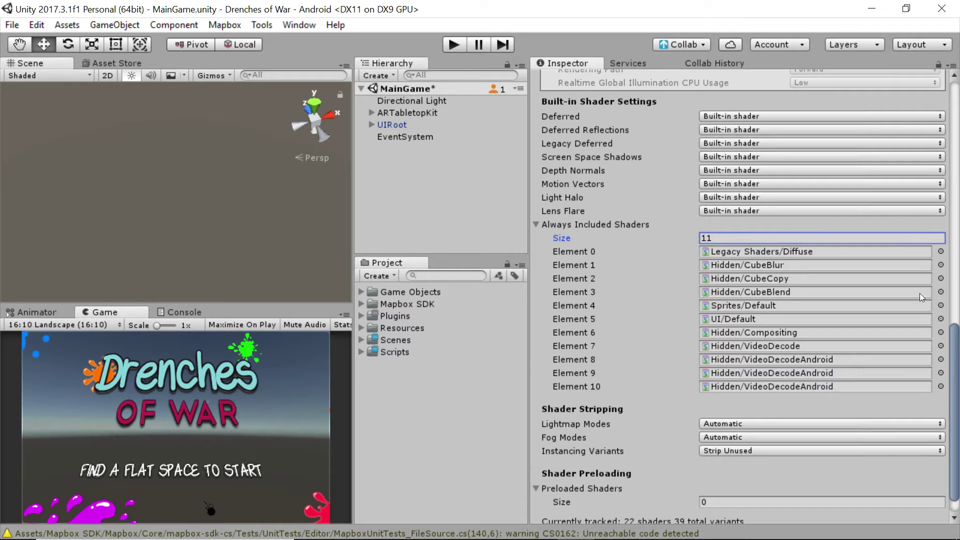
pyautogui.scroll(-2, 552, 251)
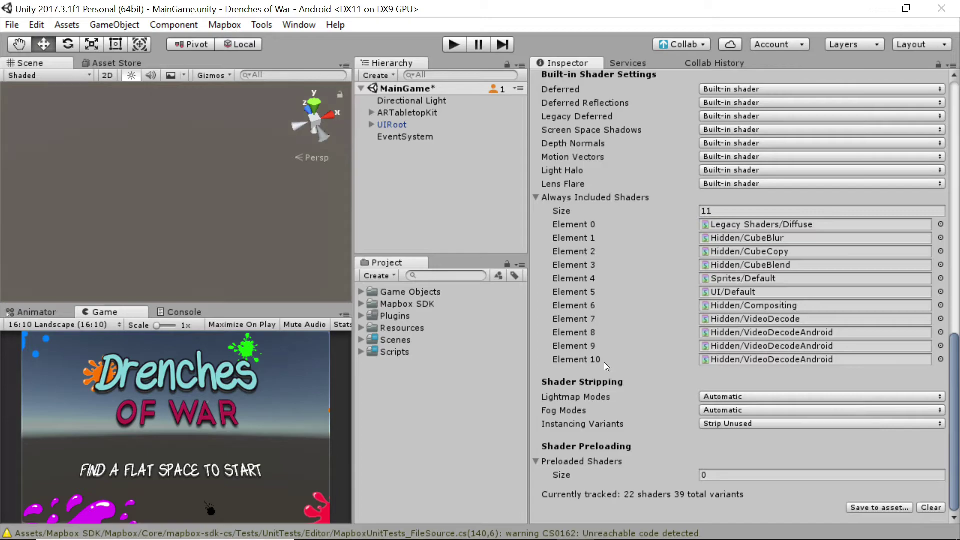
# Switch to JetBrains Rider and examine the shader lookups in the PaintBuilding method of MapboxCollisionManager.cs
pyautogui.hotkey('alt', 'Tab')
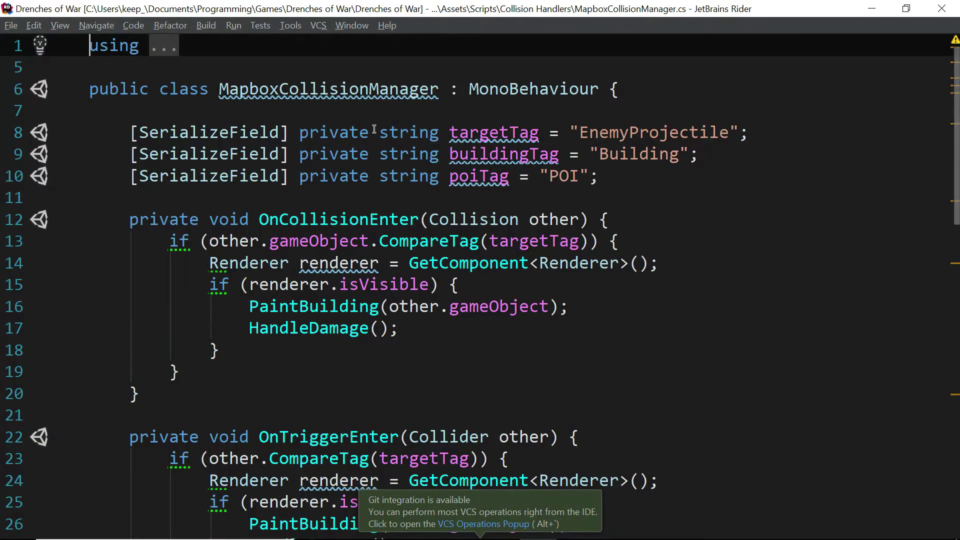
pyautogui.click(677, 254)
pyautogui.scroll(-10, 689, 243)
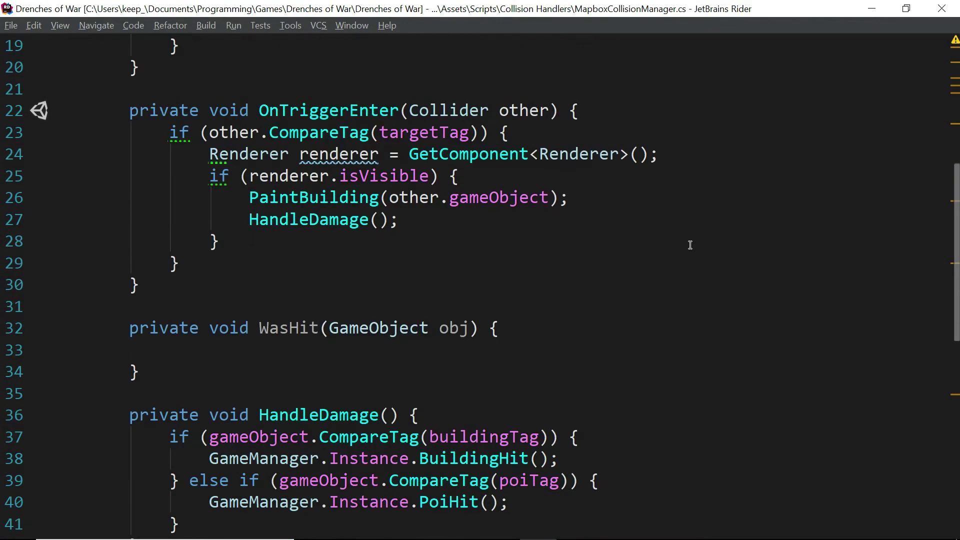
pyautogui.scroll(-4, 693, 241)
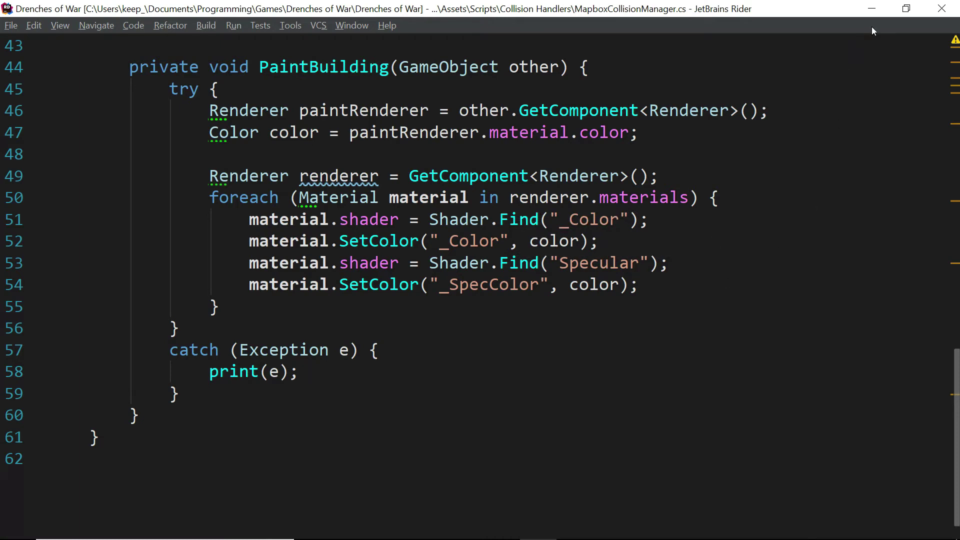
# Switch back to Unity and set Element 9 of Always Included Shaders to Legacy Shaders/Specular
pyautogui.hotkey('alt', 'Tab')
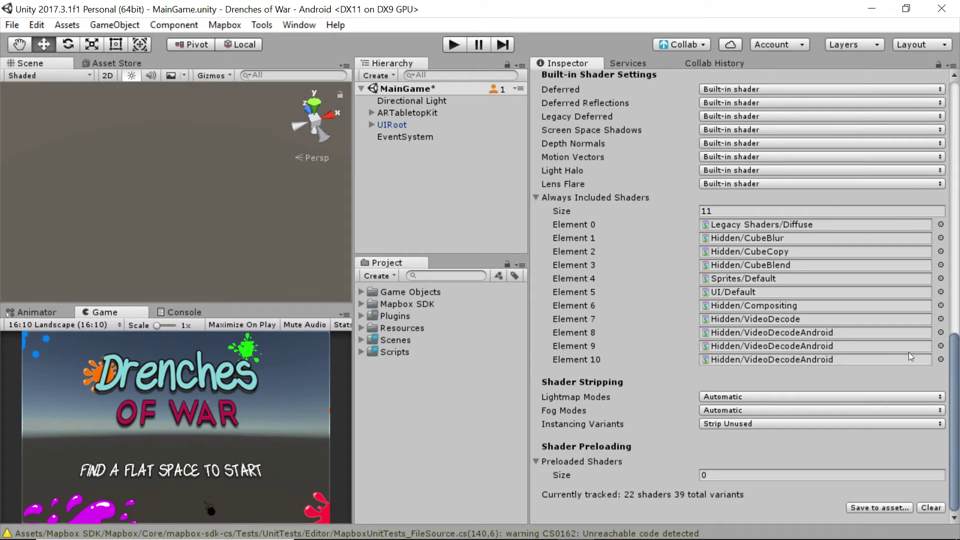
pyautogui.click(940, 345)
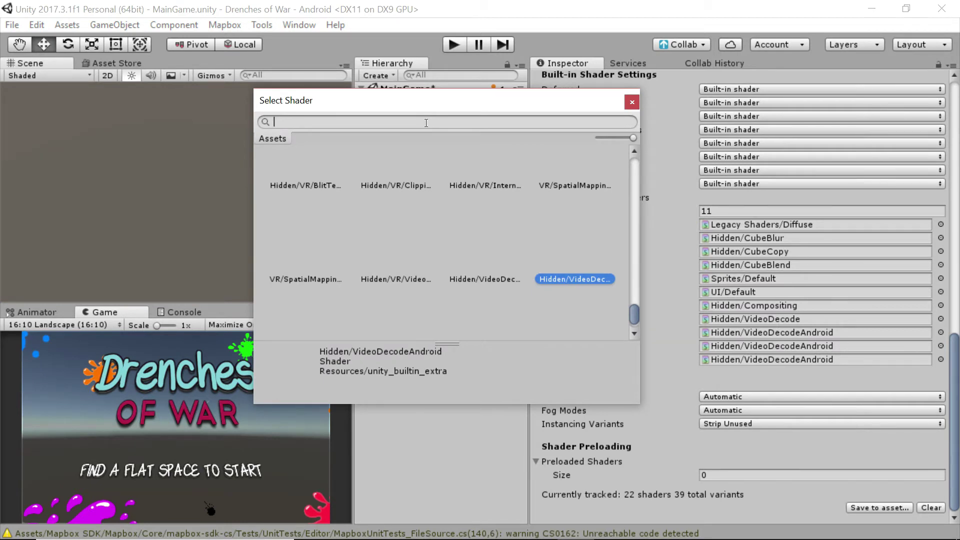
pyautogui.write('Specula')
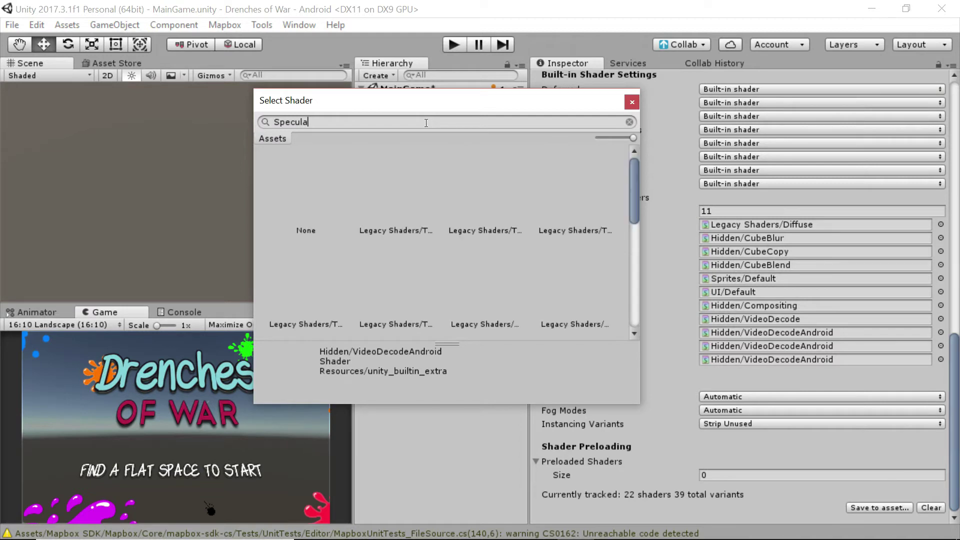
pyautogui.write('r')
pyautogui.click(412, 211)
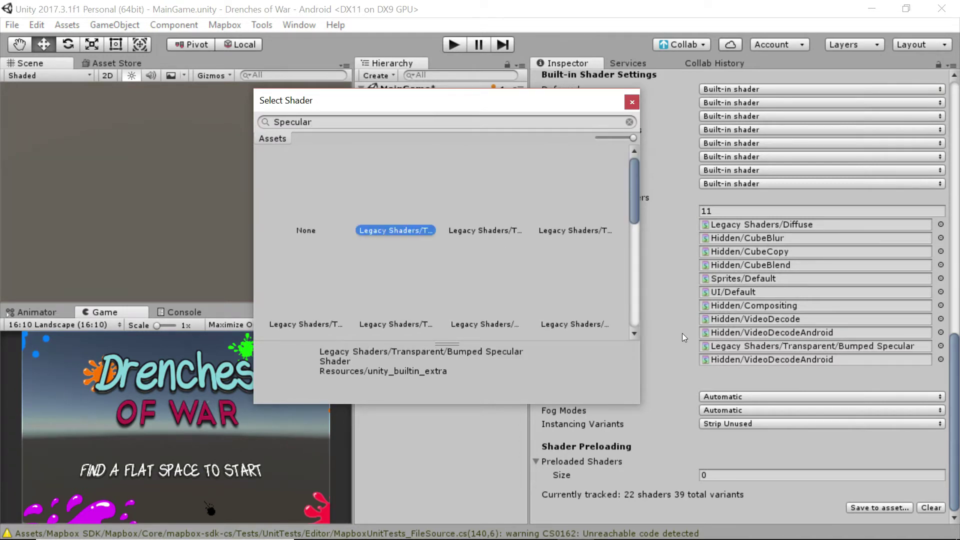
pyautogui.press('Right')
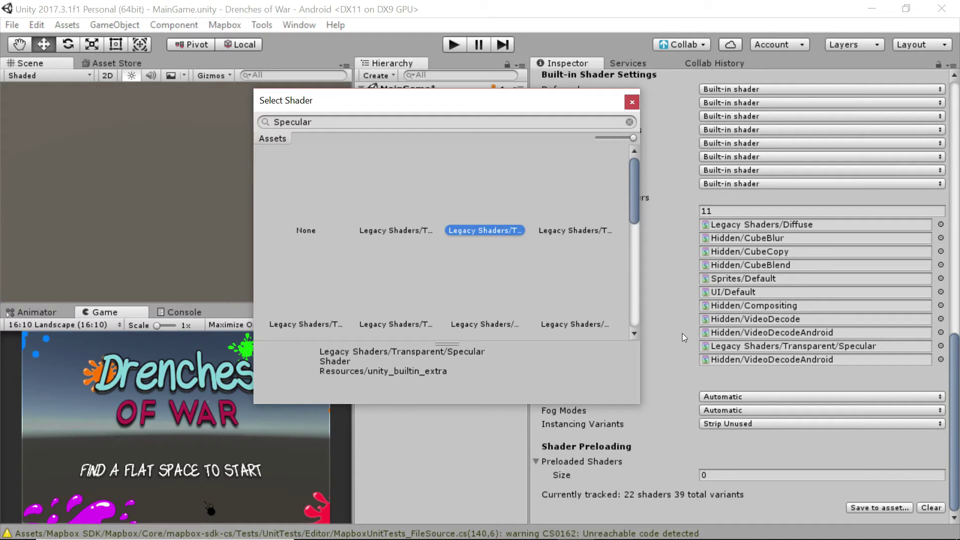
pyautogui.press('Right')
pyautogui.press('Right')
pyautogui.press('Right')
pyautogui.press('Right')
pyautogui.press('Right')
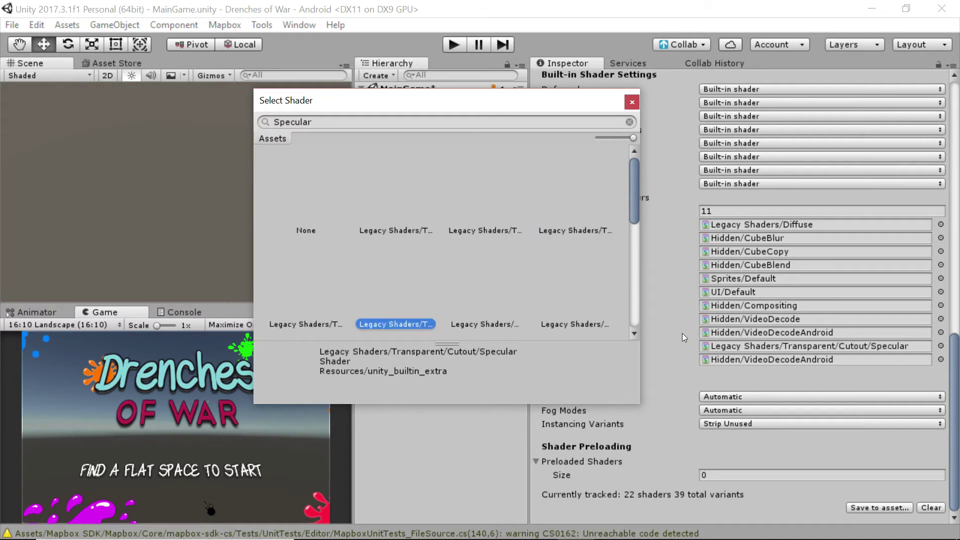
pyautogui.press('Right')
pyautogui.press('Right')
pyautogui.press('Right')
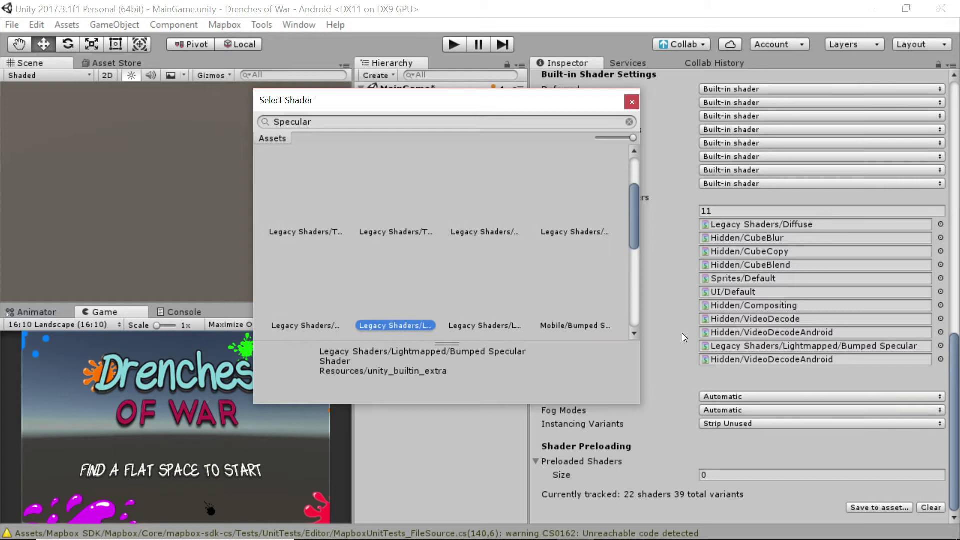
pyautogui.press('Right')
pyautogui.press('Right')
pyautogui.press('Right')
pyautogui.press('Right')
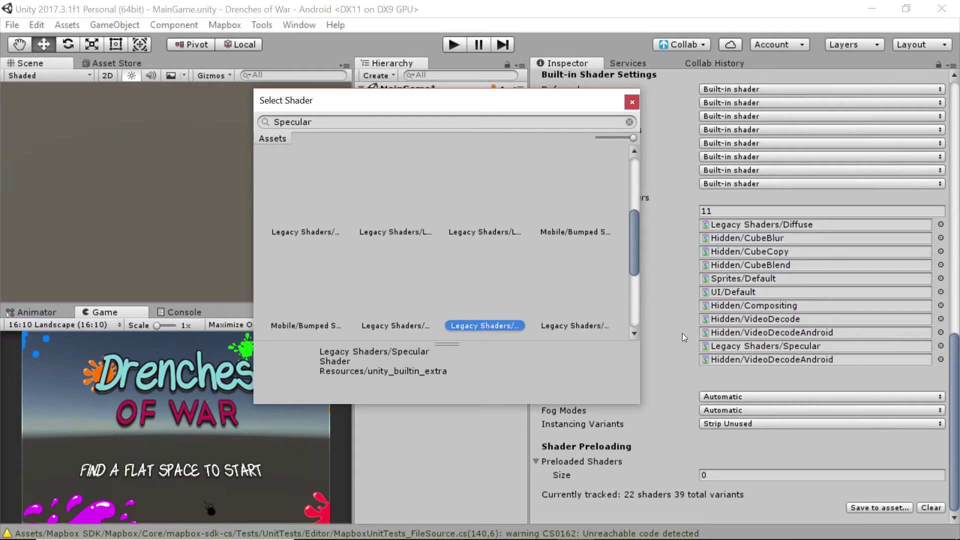
pyautogui.press('Return')
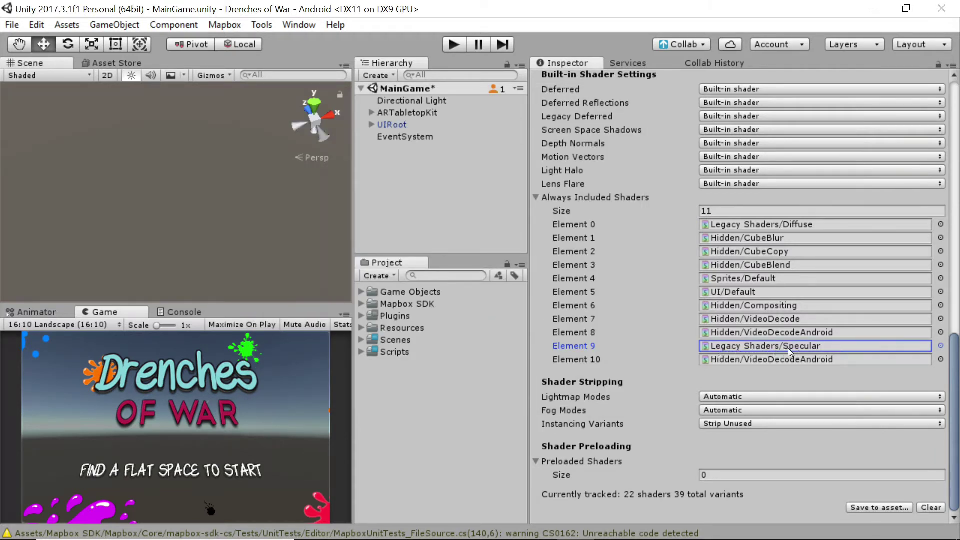
# Set Element 10 of Always Included Shaders to Unlit/Color
pyautogui.click(940, 360)
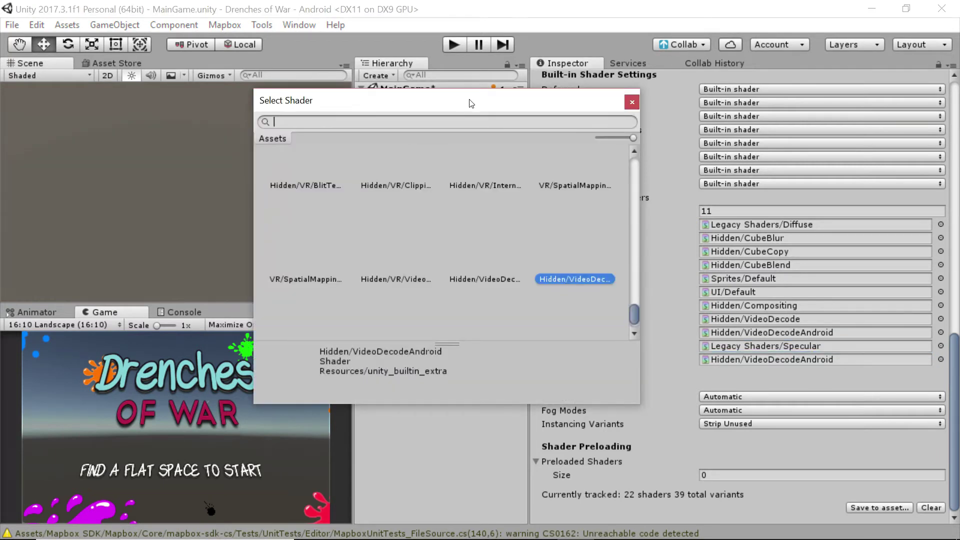
pyautogui.moveTo(468, 100); pyautogui.dragTo(342, 90)
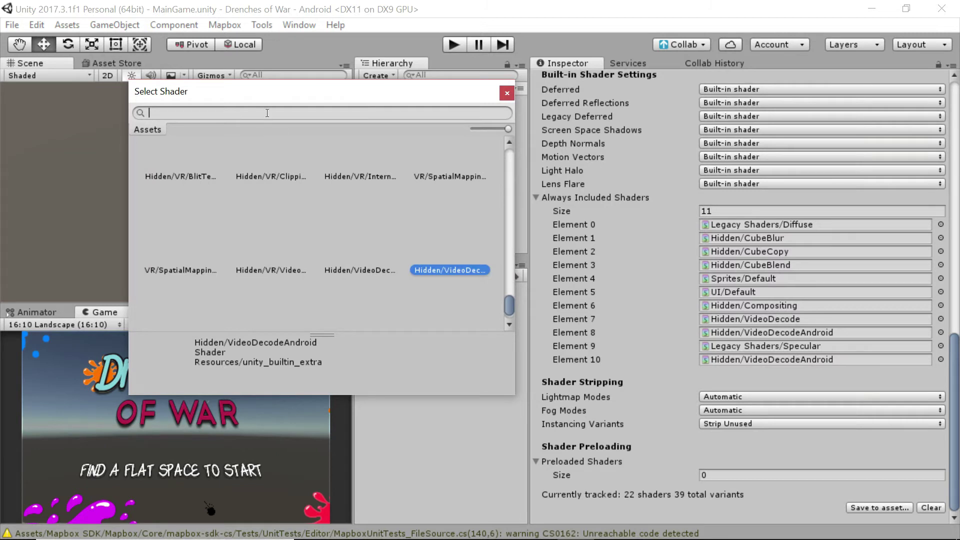
pyautogui.write('Color')
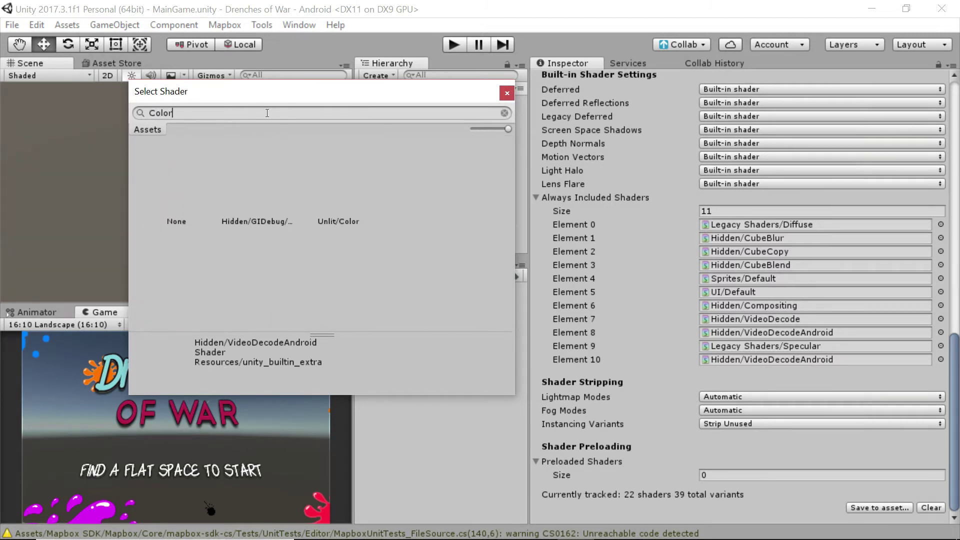
pyautogui.doubleClick(338, 212)
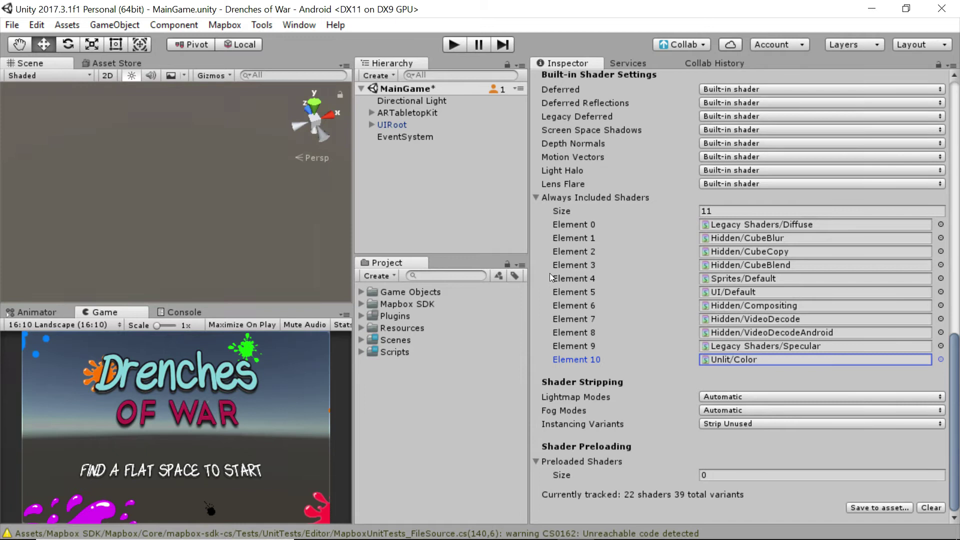
# Widen the Scene and Game views and expand the Scripts folder, keeping only its Collision Handlers subfolder open
pyautogui.moveTo(529, 260); pyautogui.dragTo(670, 265)
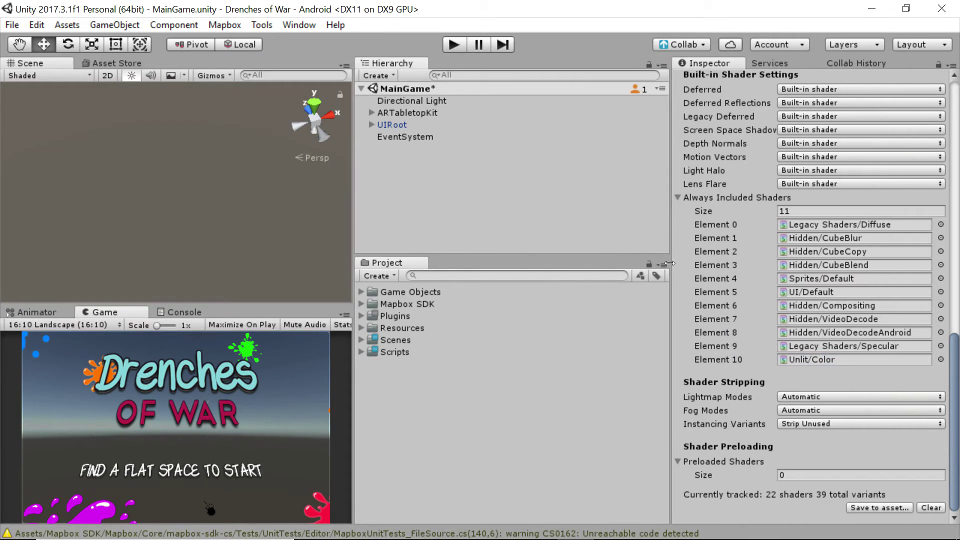
pyautogui.moveTo(352, 242); pyautogui.dragTo(533, 253)
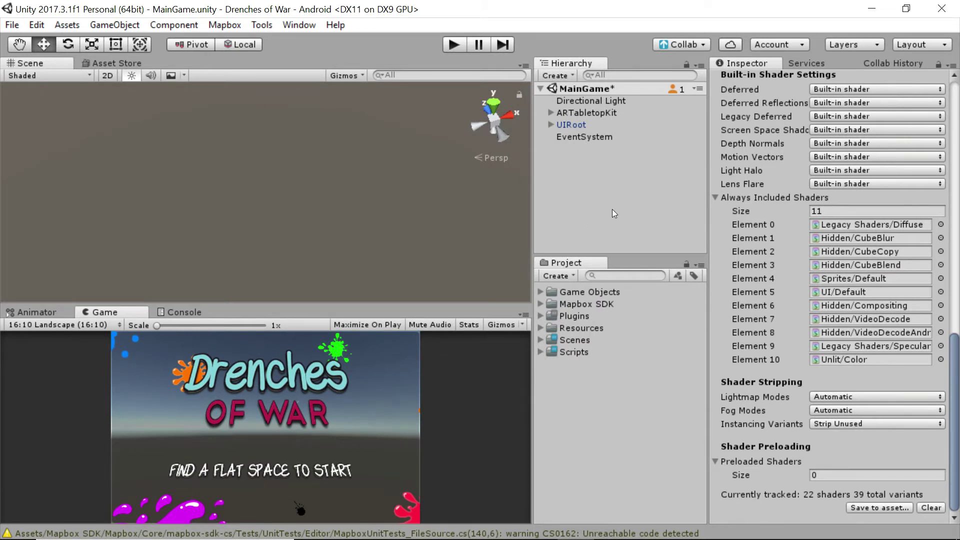
pyautogui.click(540, 351)
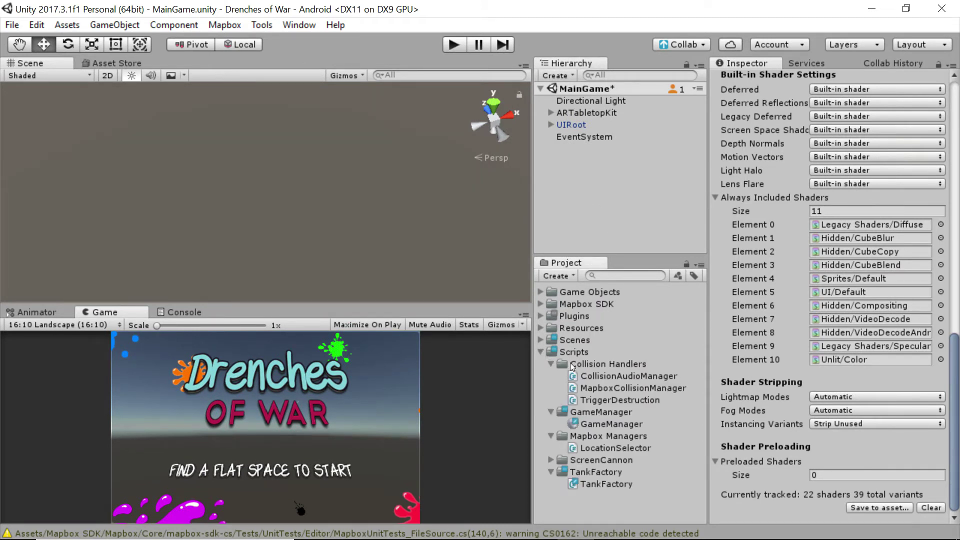
pyautogui.click(551, 411)
pyautogui.click(551, 423)
pyautogui.click(551, 448)
# Open the CollisionAudioManager script from the Collision Handlers folder in JetBrains Rider
pyautogui.click(650, 388)
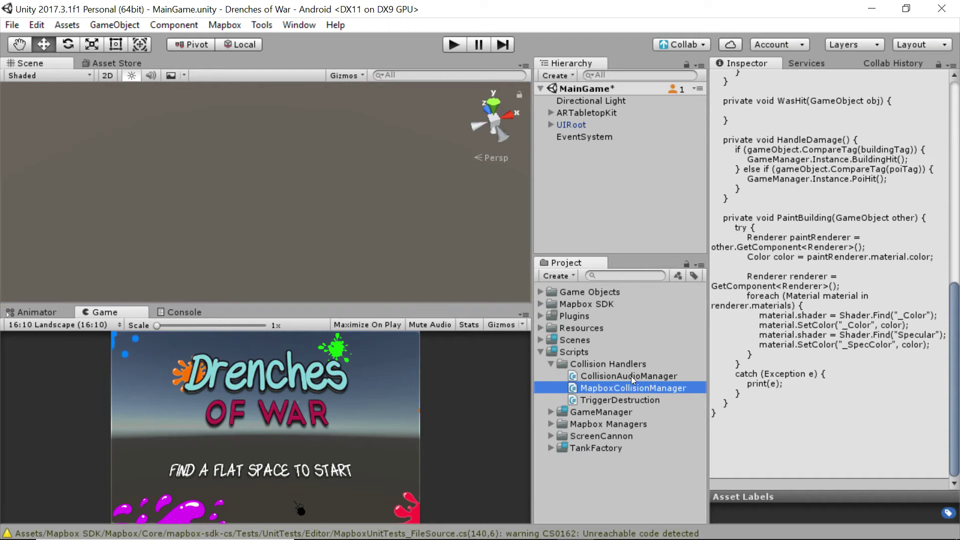
pyautogui.click(649, 376)
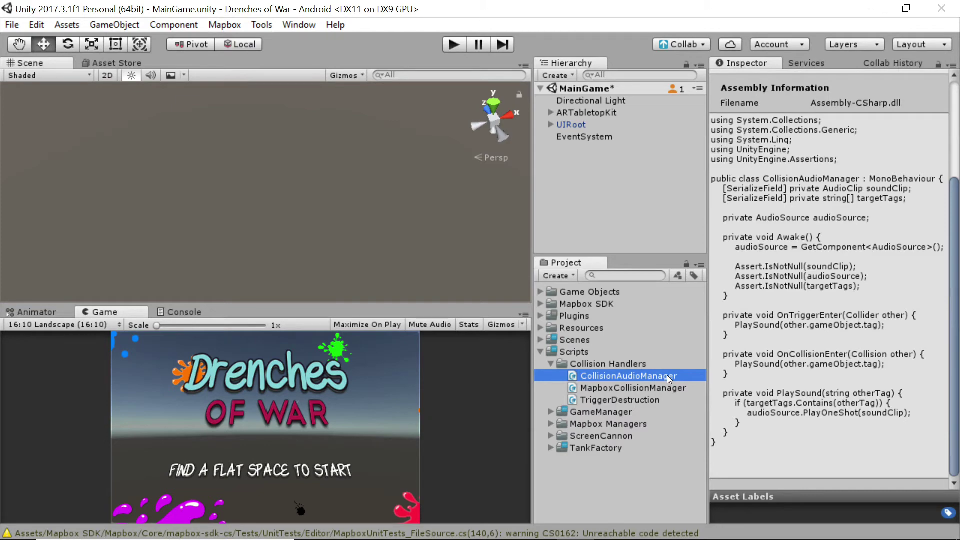
pyautogui.doubleClick(667, 375)
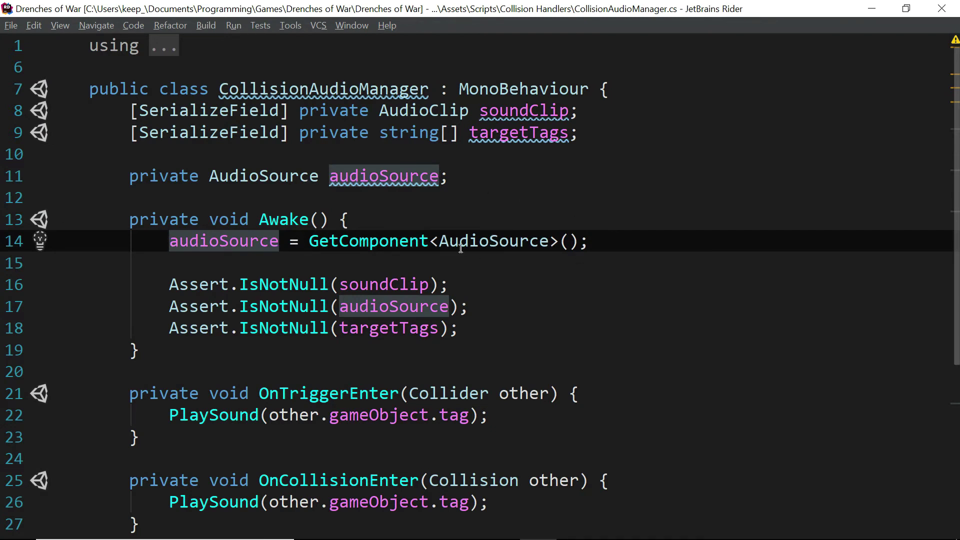
# Select the GetComponent<AudioSource>(); expression assigned to audioSource in the Awake method
pyautogui.click(598, 240)
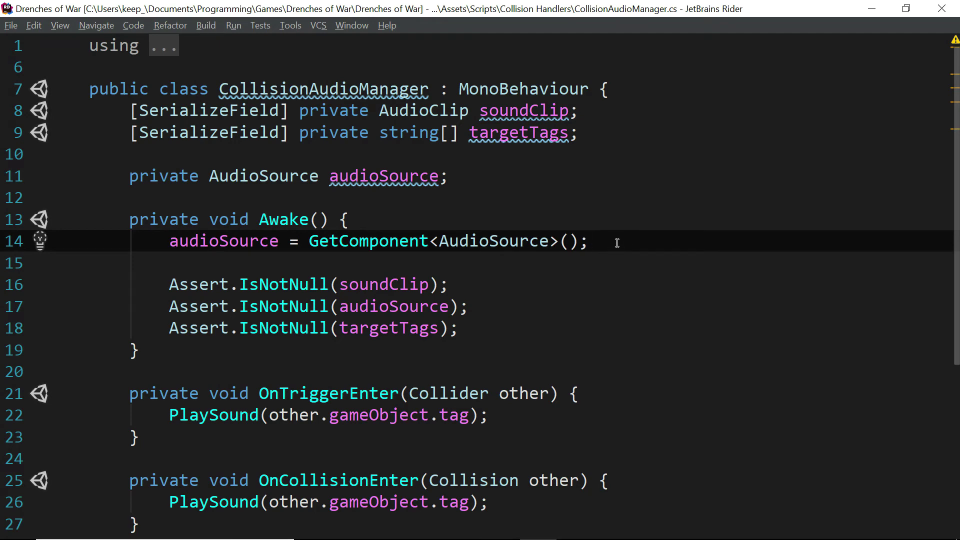
pyautogui.scroll(-2, 619, 236)
pyautogui.scroll(2, 549, 230)
pyautogui.tripleClick(605, 242)
pyautogui.hotkey('ctrl', 'w')
pyautogui.moveTo(606, 242); pyautogui.dragTo(309, 242)
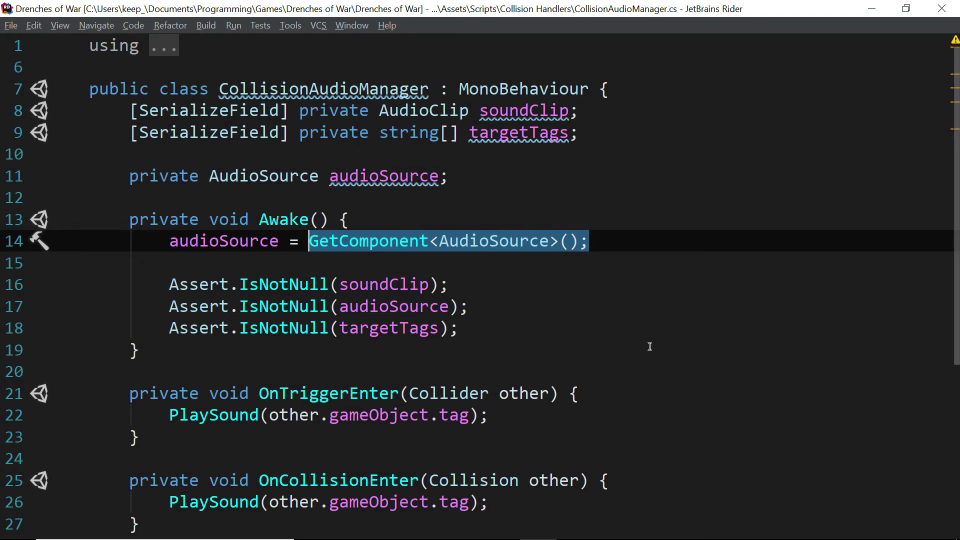
pyautogui.write('MainCa')
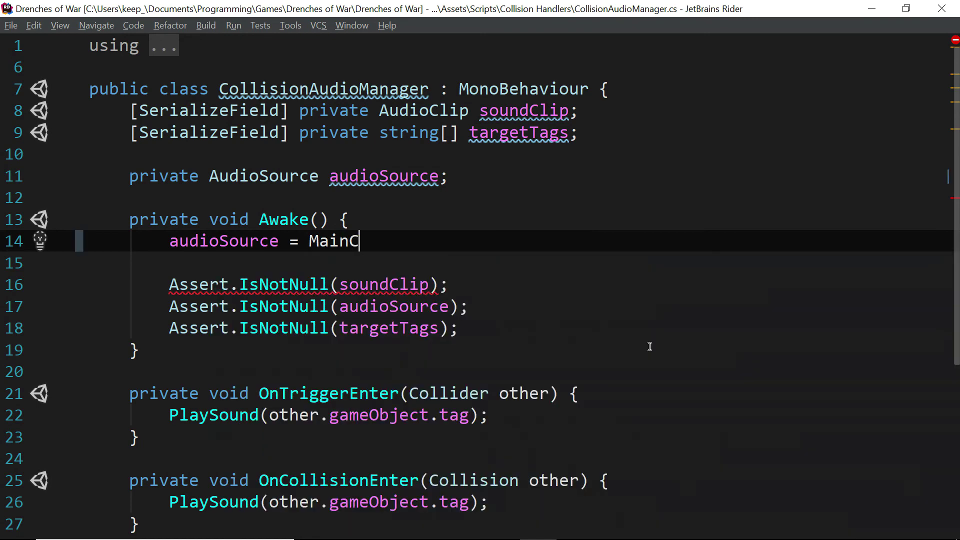
pyautogui.press('BackSpace')
pyautogui.press('BackSpace')
pyautogui.press('BackSpace')
pyautogui.press('BackSpace')
pyautogui.press('BackSpace')
pyautogui.press('BackSpace')
# Assign Camera.main.getComponent<AudioSource>(); to audioSource in the Awake method
pyautogui.write('Camera.ma')
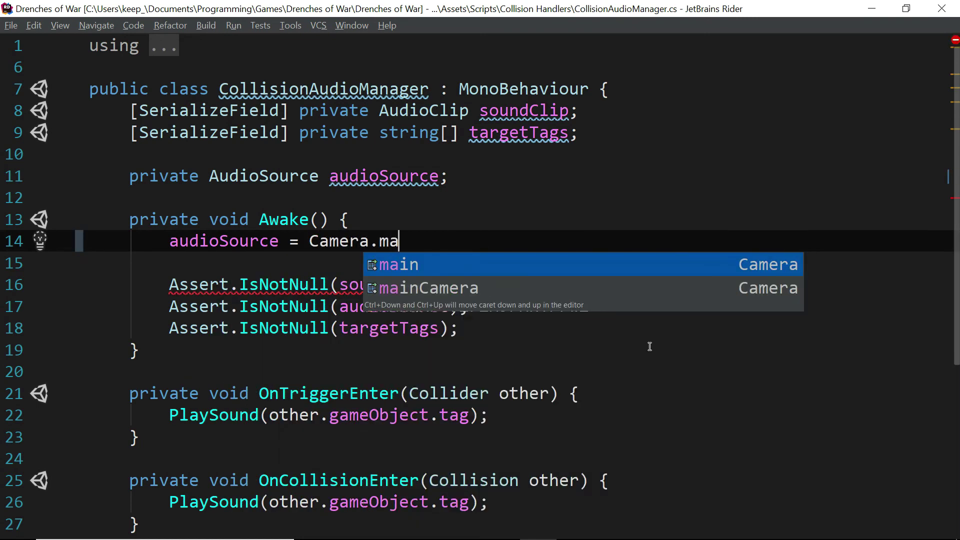
pyautogui.press('Return')
pyautogui.write('.')
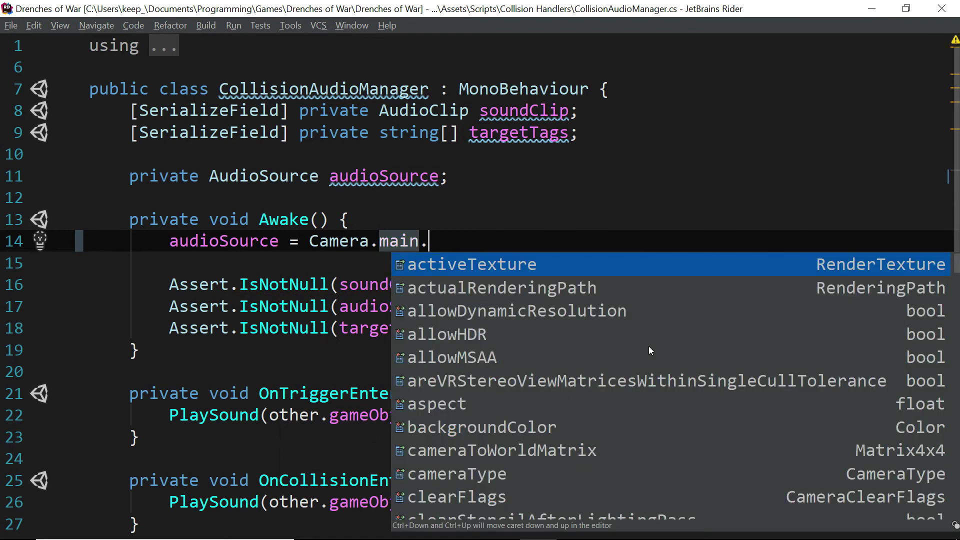
pyautogui.write('getComp')
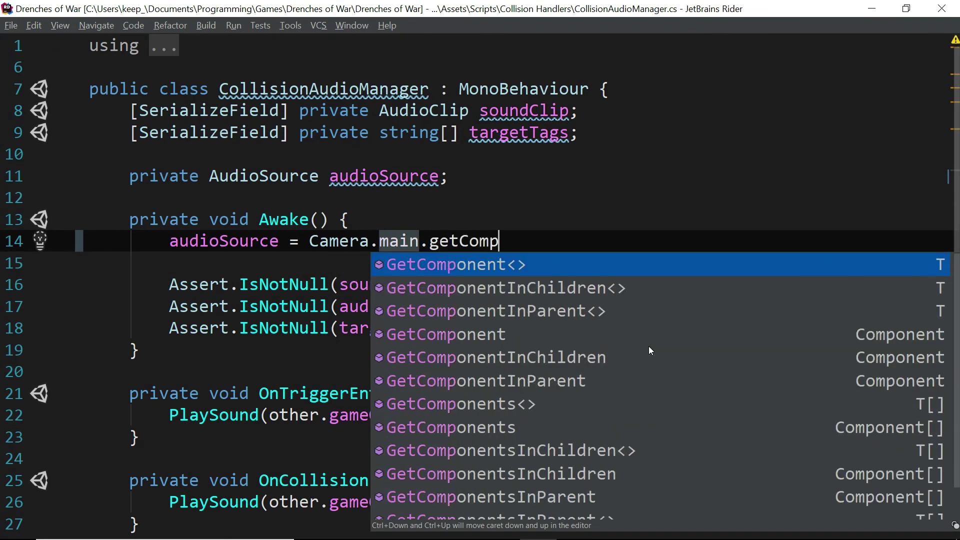
pyautogui.write('onent<')
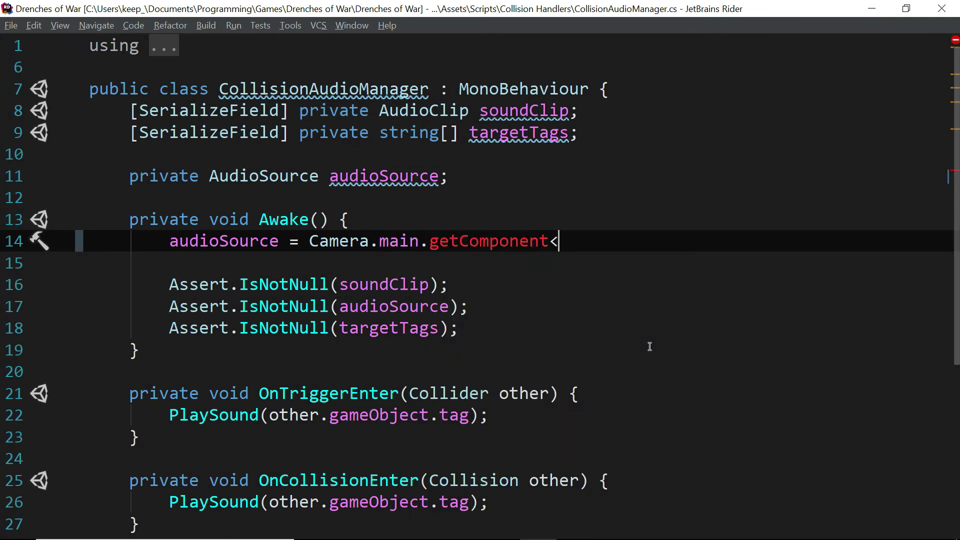
pyautogui.write('AudioS')
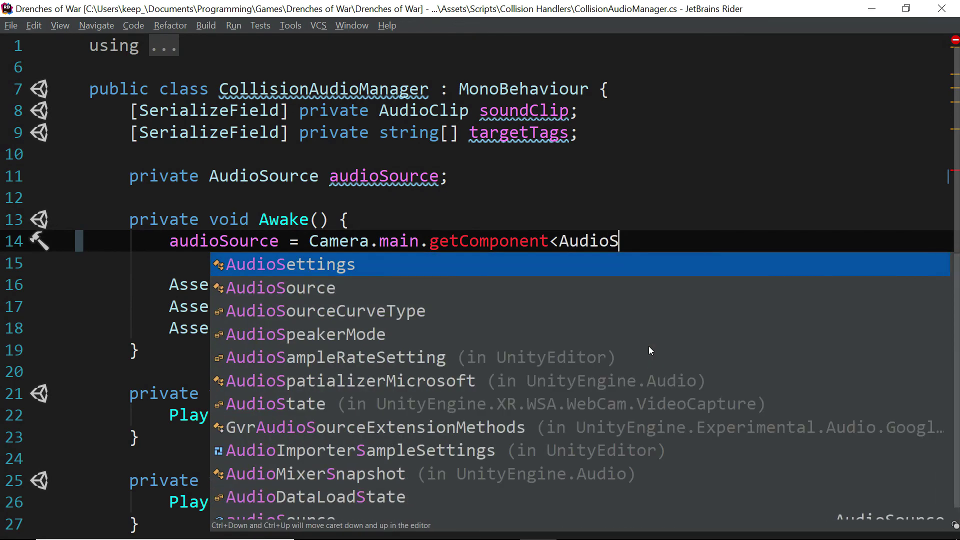
pyautogui.write('ource')
pyautogui.press('Return')
pyautogui.write(';')
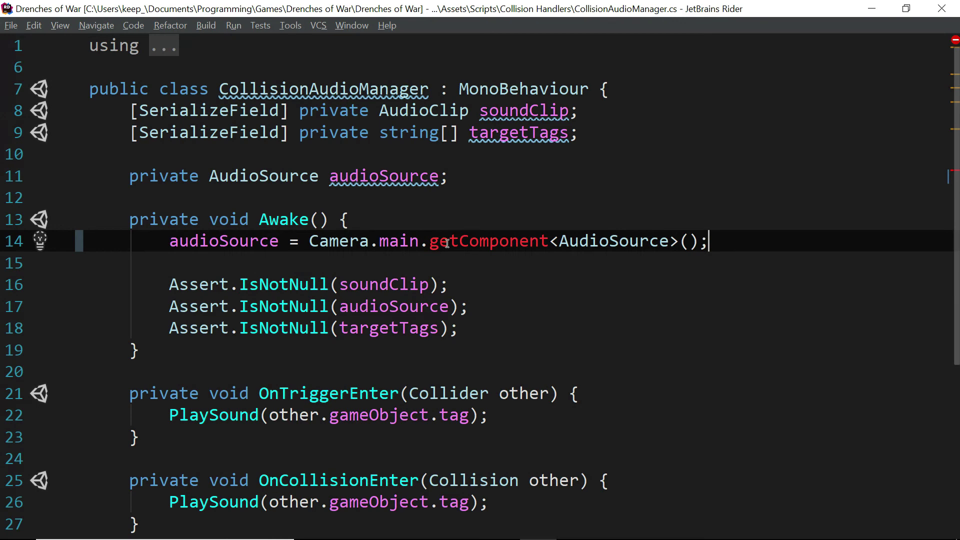
# Capitalize the method name in the audioSource assignment so that it reads GetComponent
pyautogui.moveTo(429, 241); pyautogui.dragTo(439, 241)
pyautogui.write('G')
pyautogui.click(723, 235)
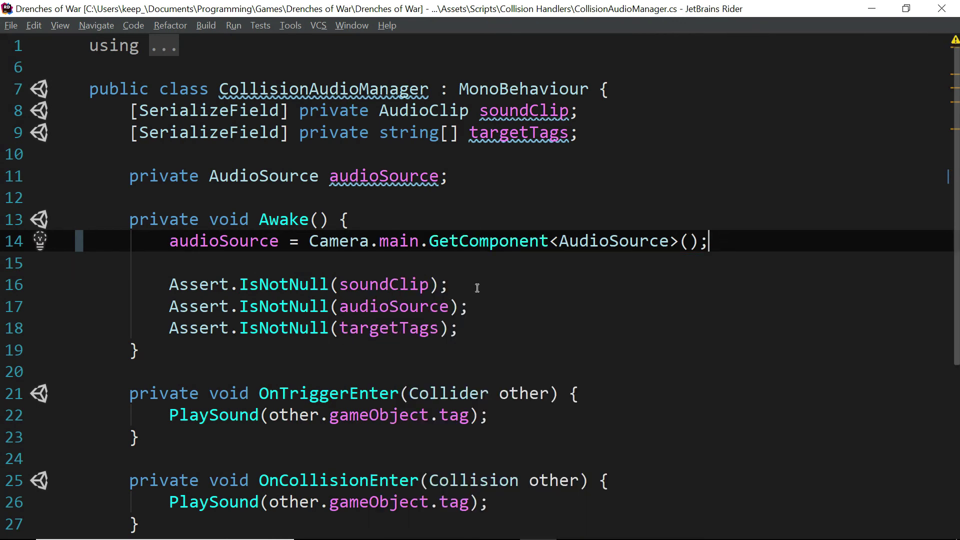
# Switch back to Unity, save the MainGame scene, and collapse the Collision Handlers and Scripts folders
pyautogui.hotkey('alt', 'Tab')
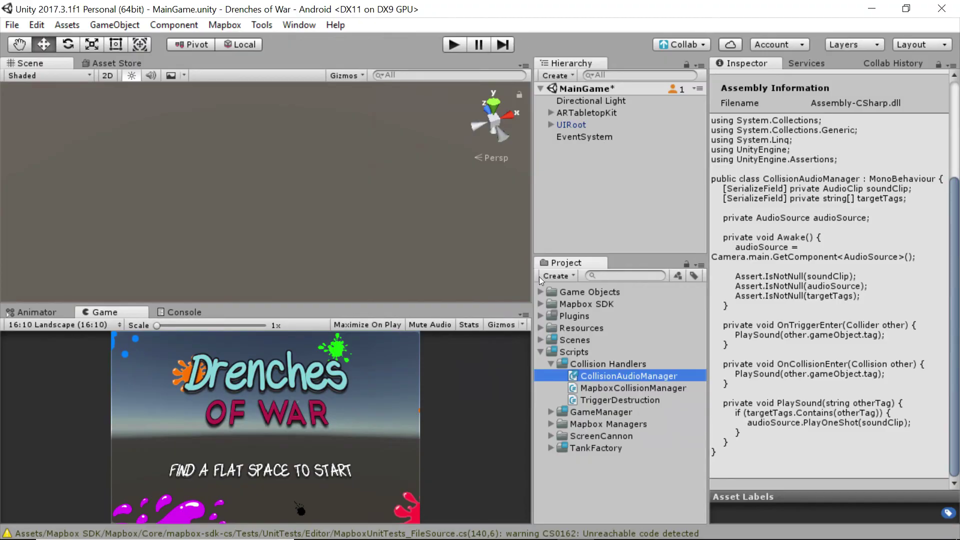
pyautogui.click(551, 364)
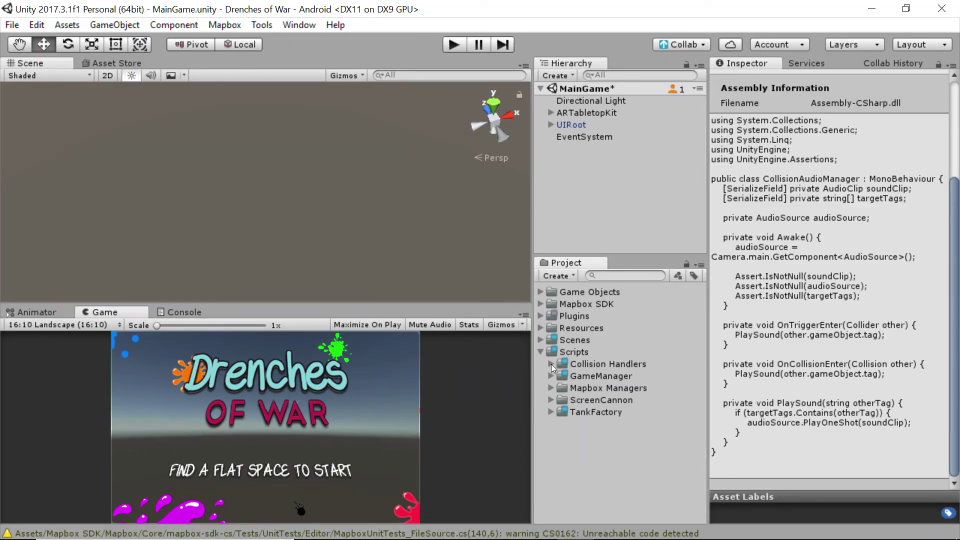
pyautogui.hotkey('ctrl', 's')
pyautogui.click(541, 352)
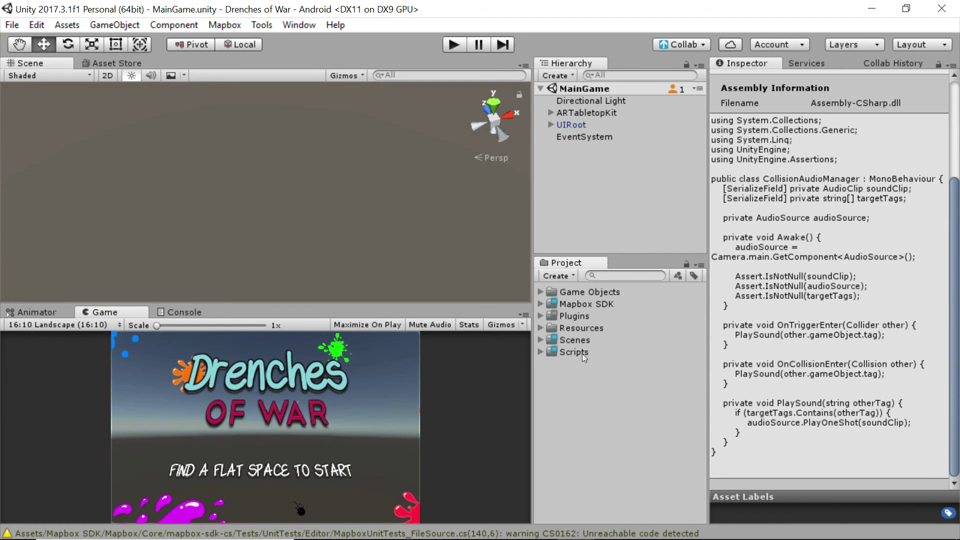